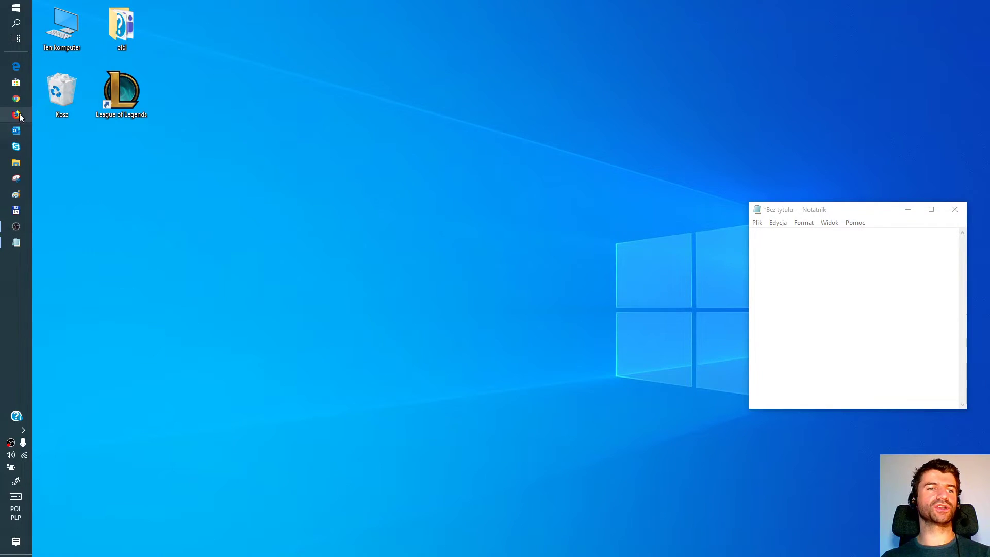
pyautogui.click(24, 100)
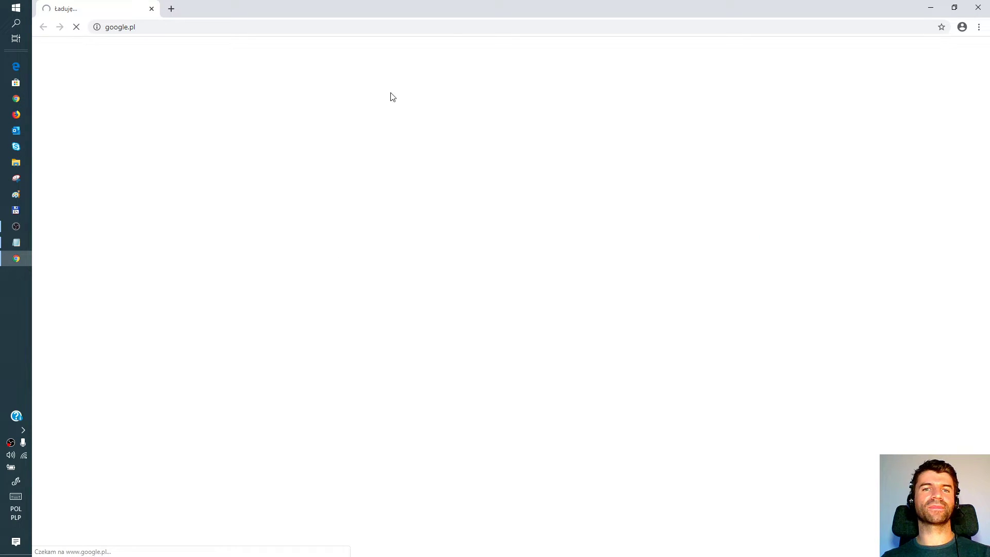
pyautogui.click(507, 27)
pyautogui.write('WW')
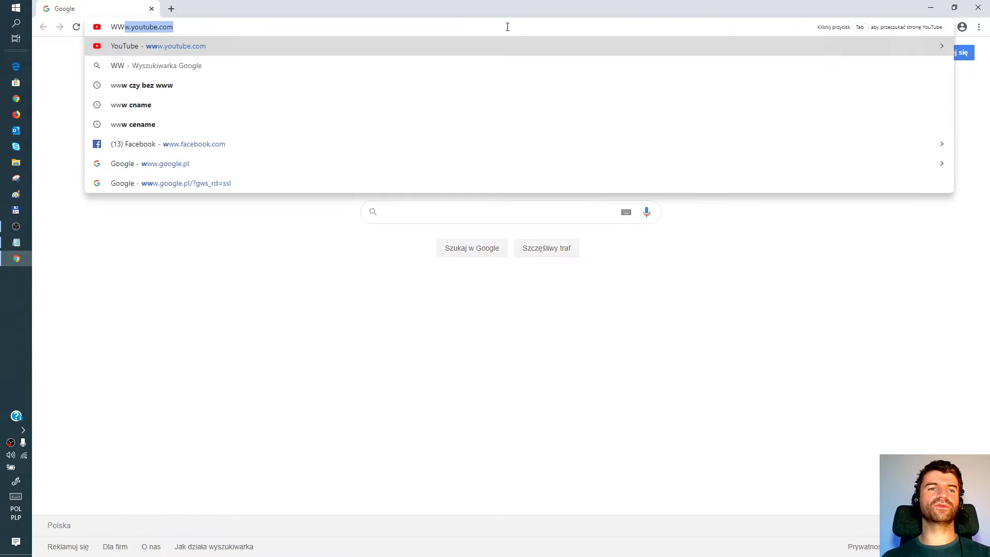
pyautogui.write('W.GOOGLE.COM')
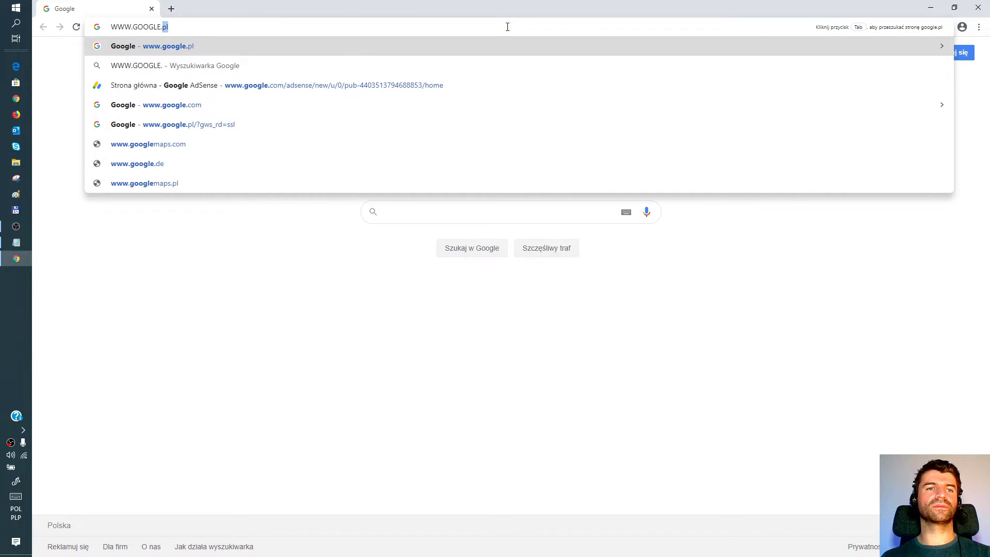
pyautogui.press('Return')
pyautogui.hotkey('ctrl', '+')
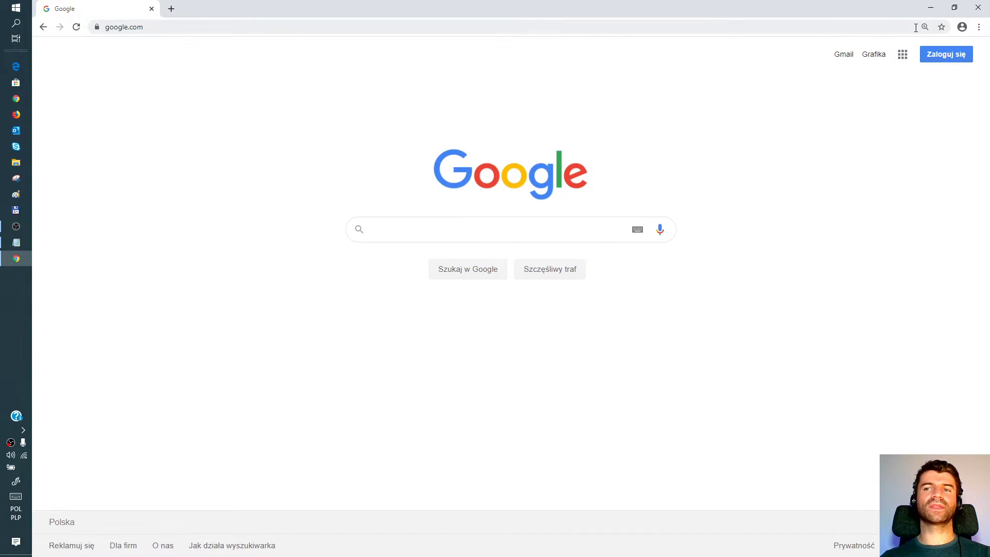
# Step: From Zaloguj się, choose Utwórz konto and the 'Dla mnie' personal-account option
pyautogui.click(950, 58)
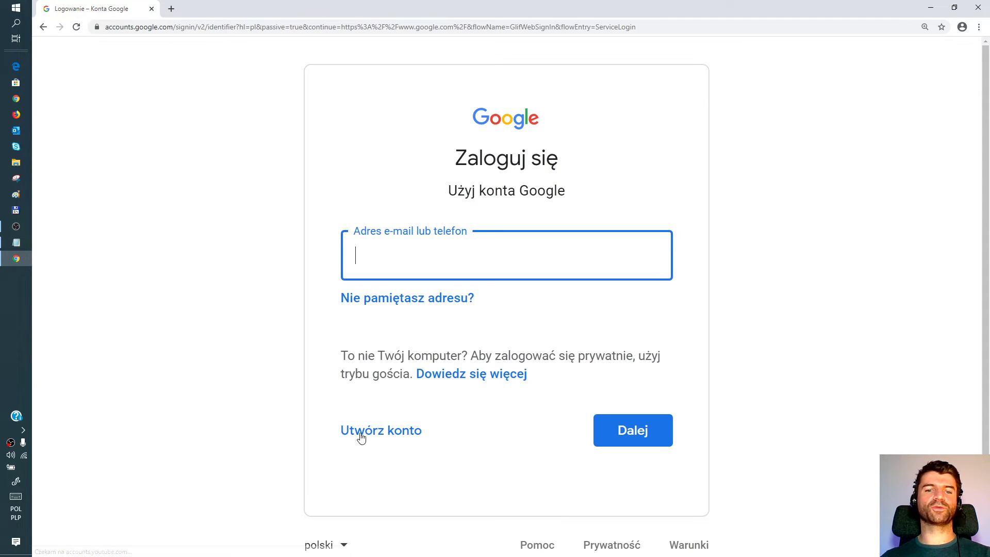
pyautogui.click(395, 436)
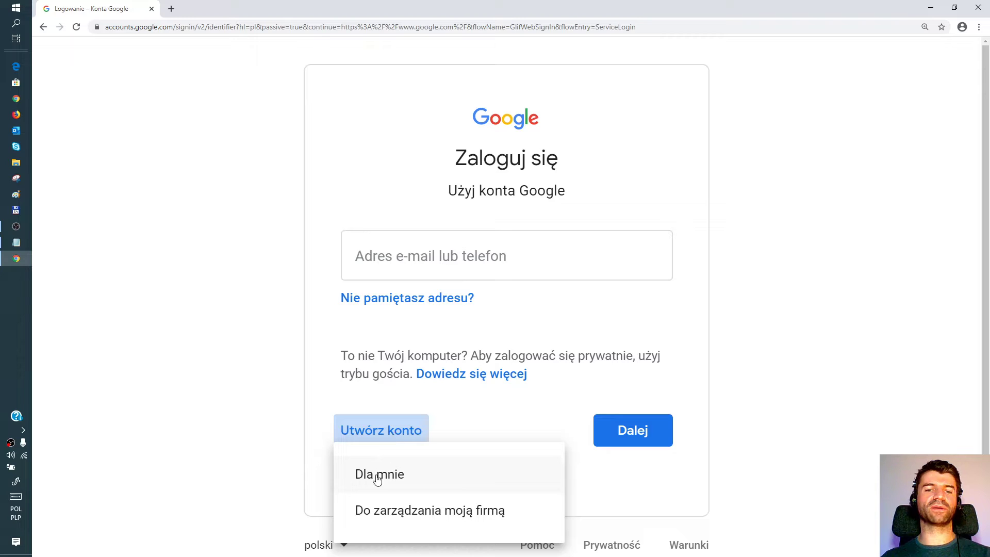
pyautogui.click(398, 475)
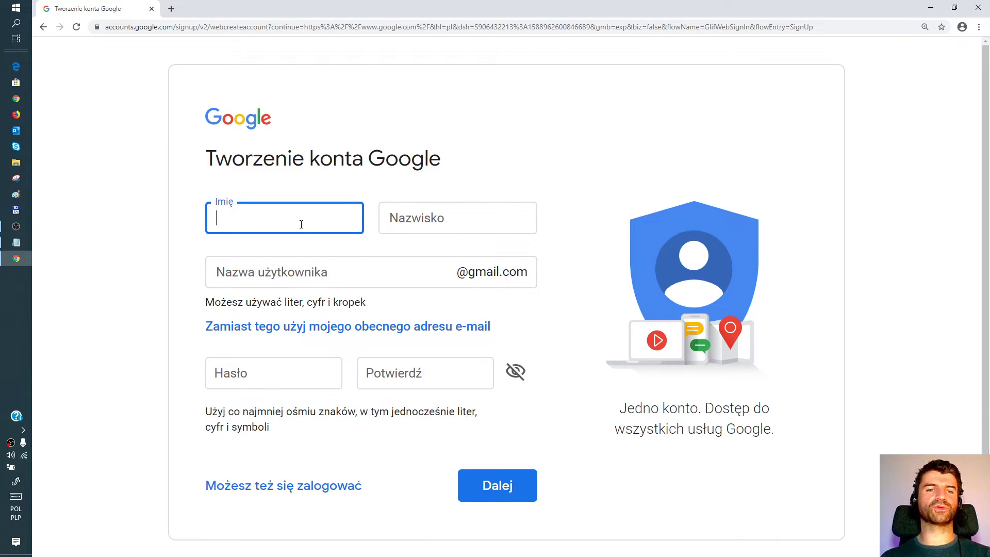
# Step: Enter the account holder's first name and surname in the sign-up form
pyautogui.write('JAN')
pyautogui.press('Tab')
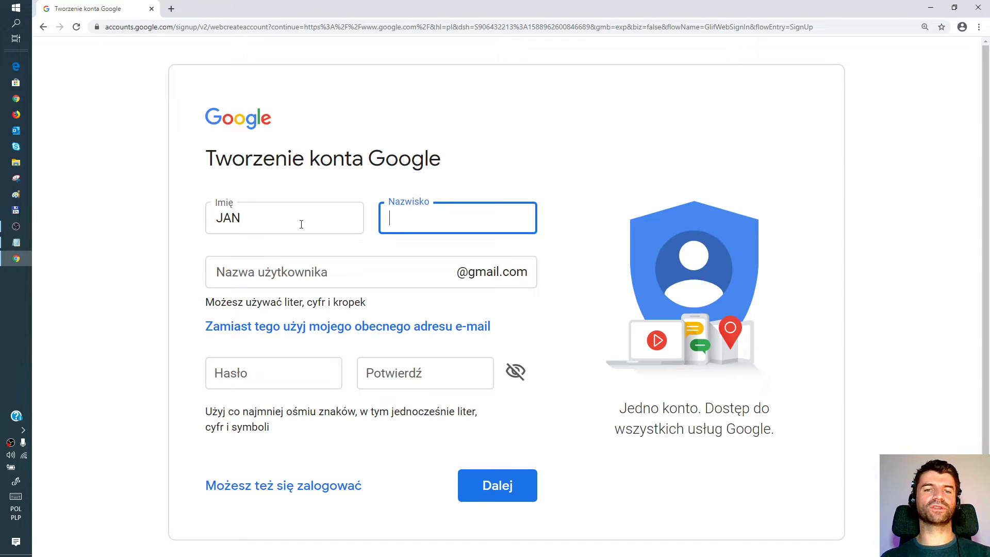
pyautogui.write('KOWALSKI')
pyautogui.press('Tab')
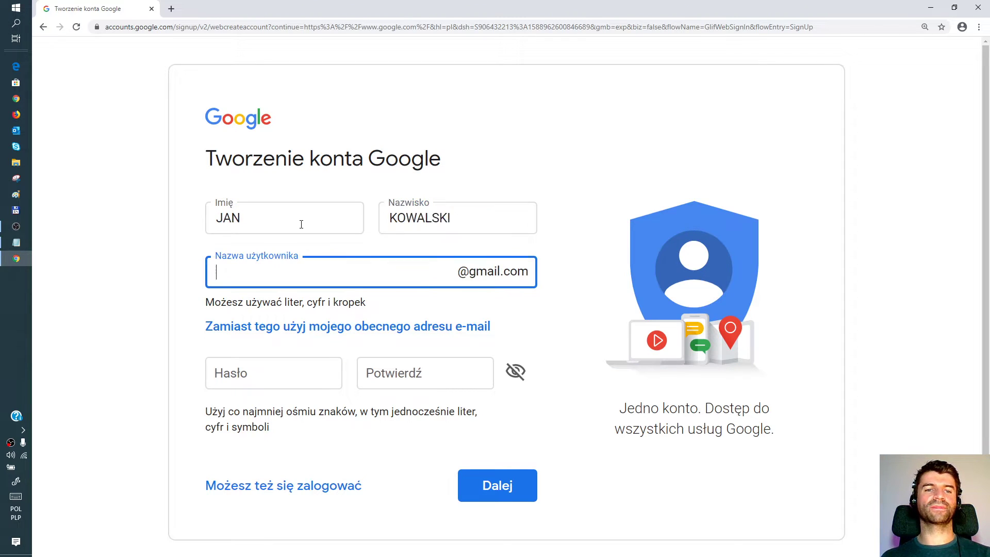
# Step: Enter the chosen Gmail username, correcting its ending, and bring up Notepad
pyautogui.click(260, 274)
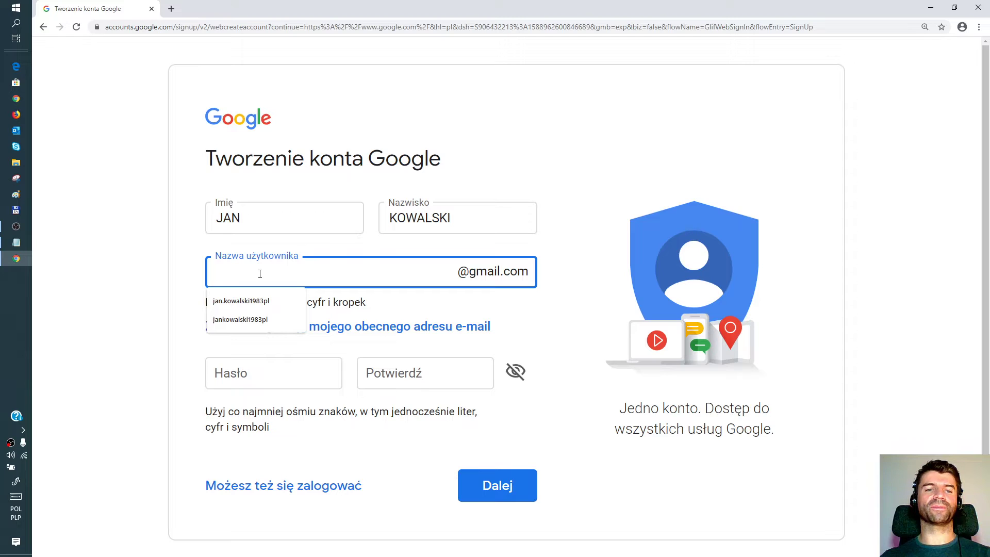
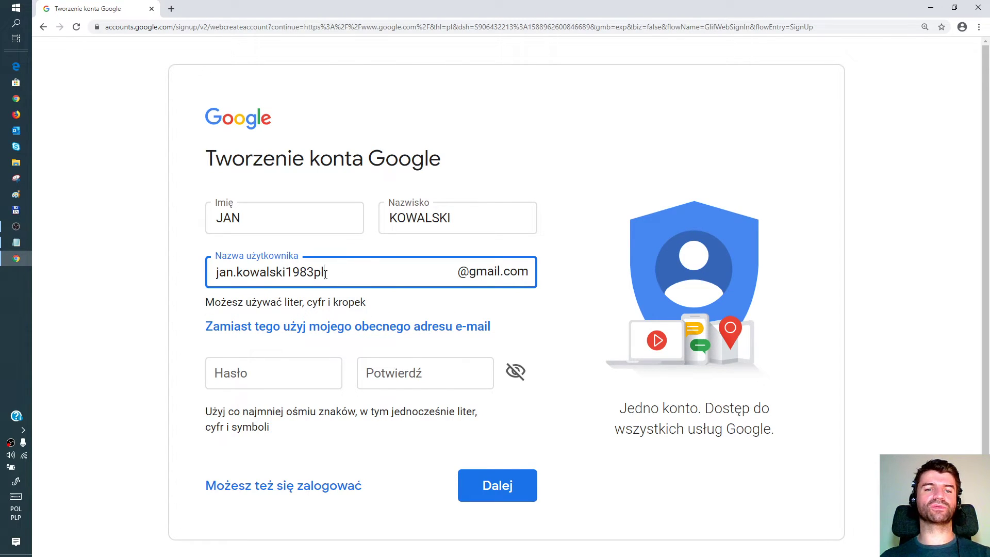
pyautogui.moveTo(325, 272); pyautogui.dragTo(215, 272)
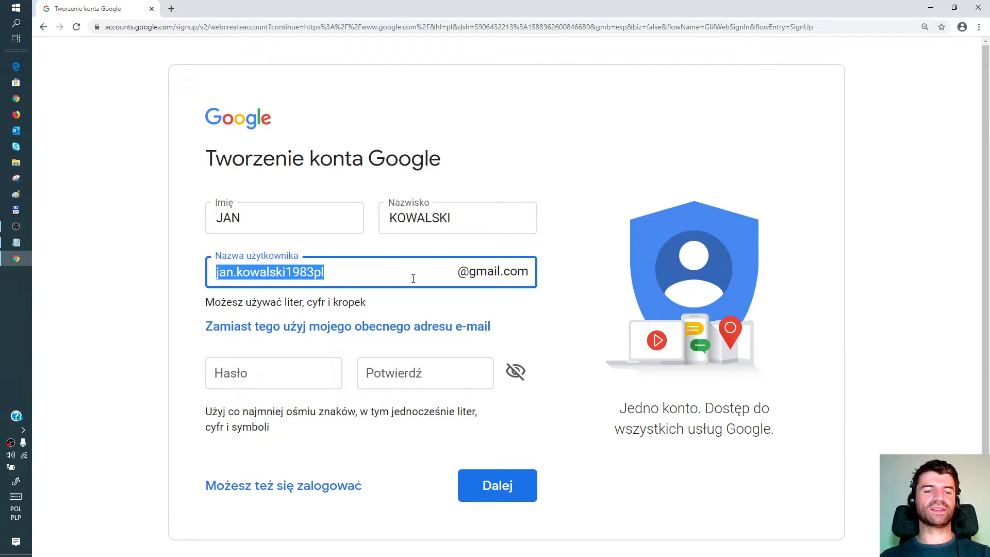
pyautogui.click(384, 273)
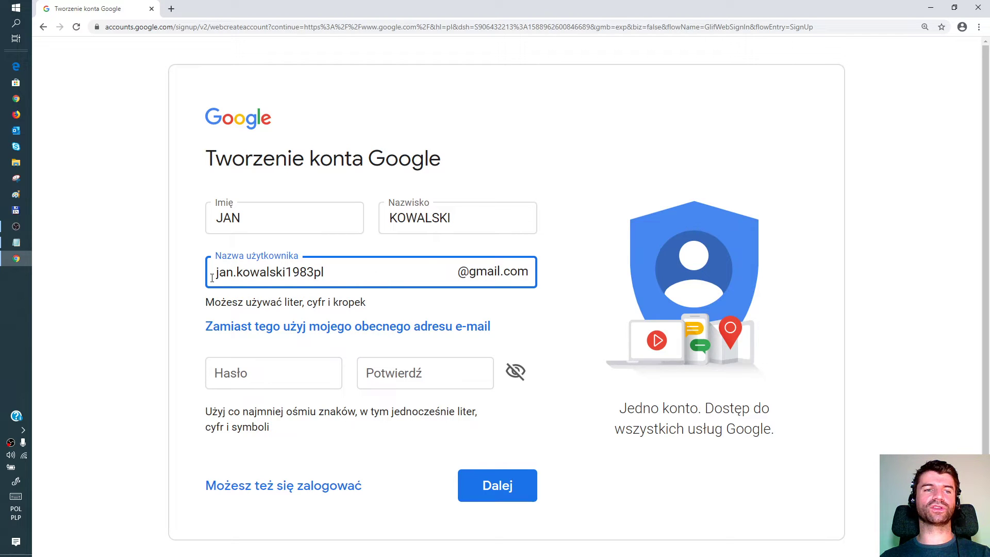
pyautogui.click(23, 246)
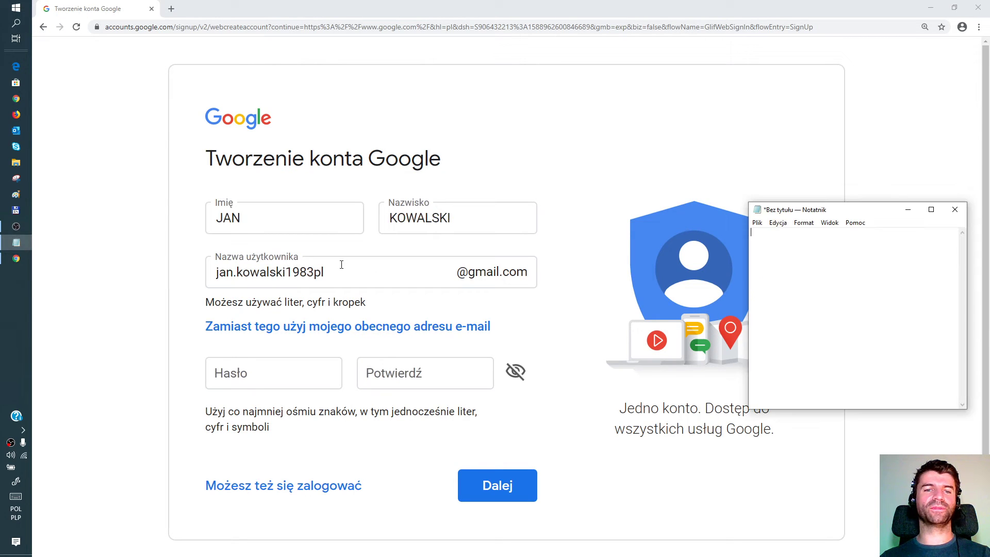
pyautogui.click(16, 258)
pyautogui.moveTo(325, 272); pyautogui.dragTo(218, 274)
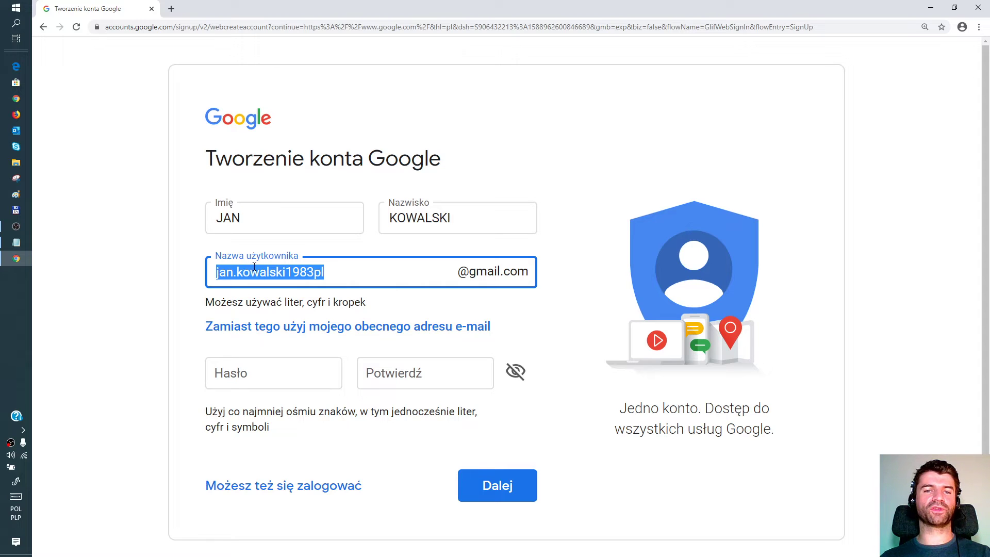
pyautogui.hotkey('ctrl', 'c')
pyautogui.click(16, 243)
pyautogui.hotkey('ctrl', 'v')
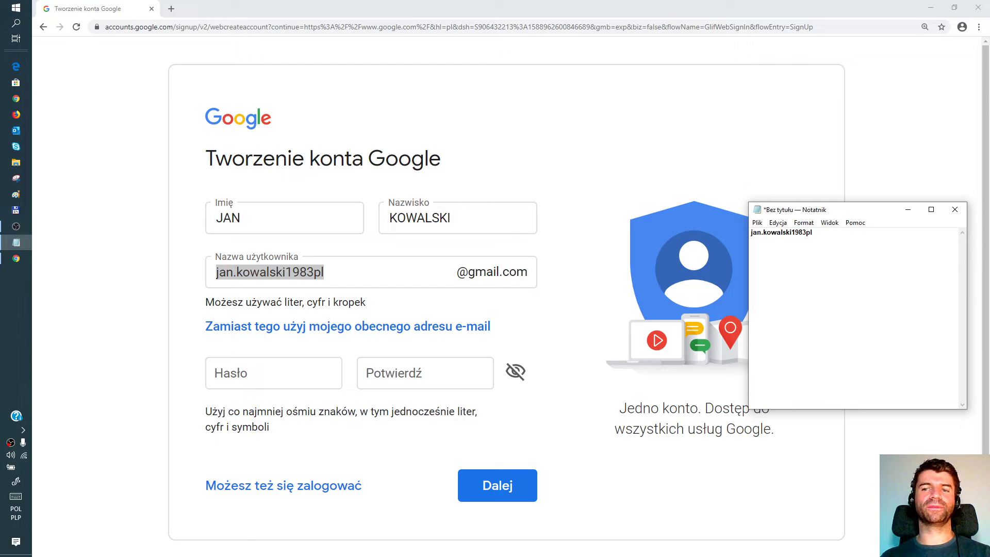
pyautogui.write('@gmail.com')
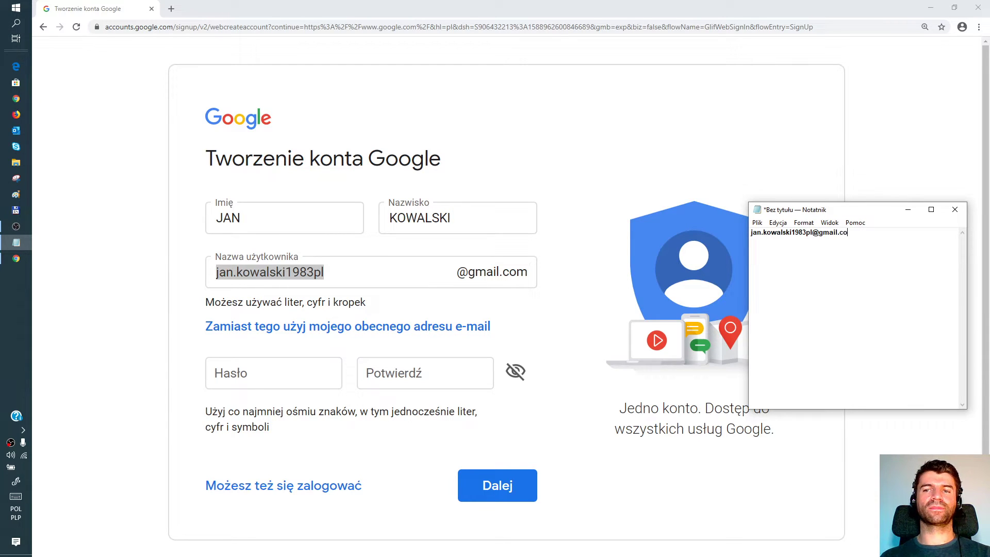
pyautogui.click(270, 375)
pyautogui.click(516, 371)
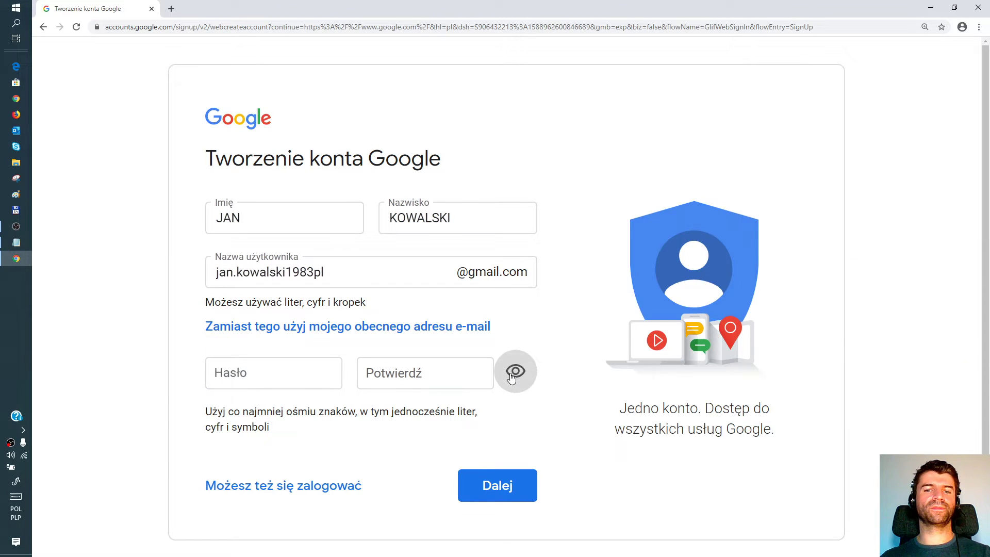
# Step: Type the account password in Hasło and paste the same password into the confirmation field
pyautogui.click(274, 377)
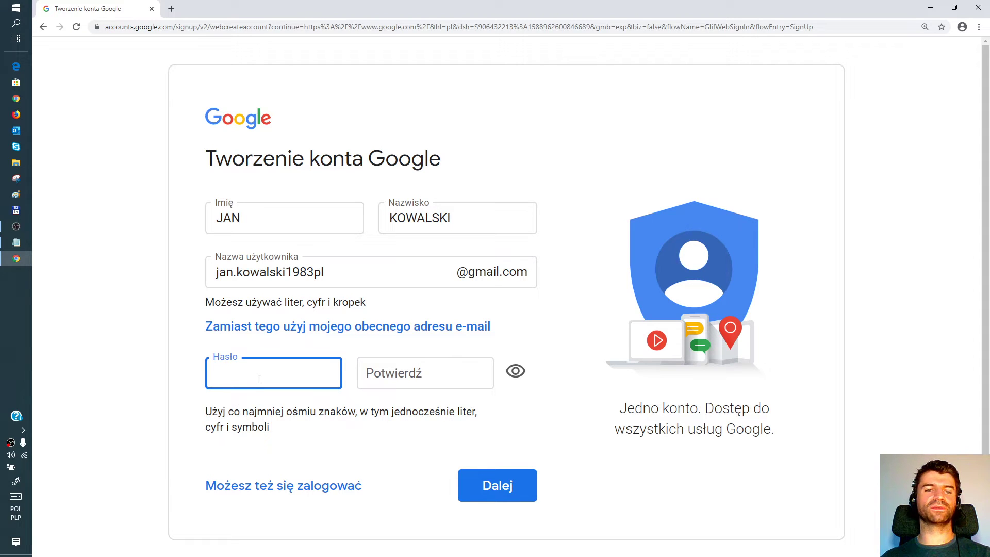
pyautogui.write('h')
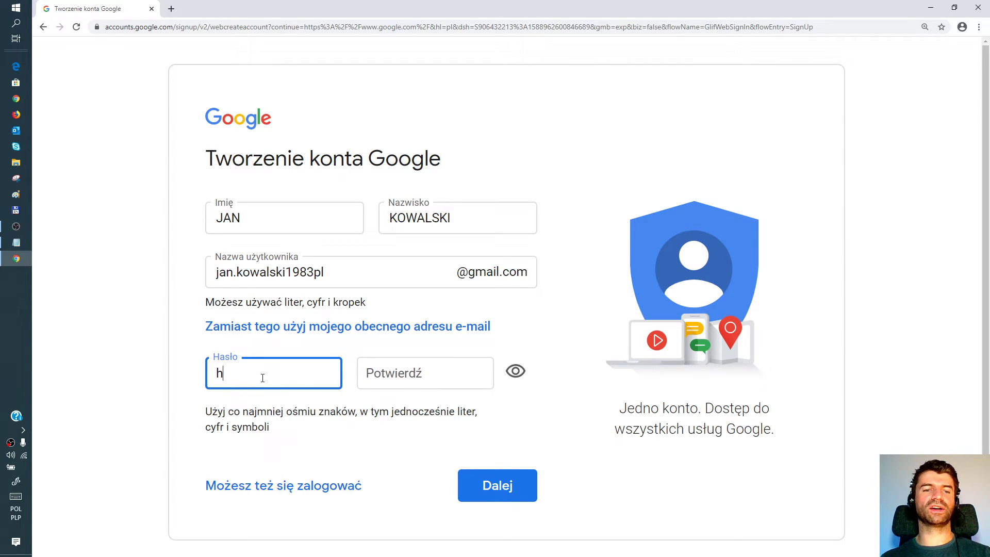
pyautogui.press('BackSpace')
pyautogui.write('HAsl')
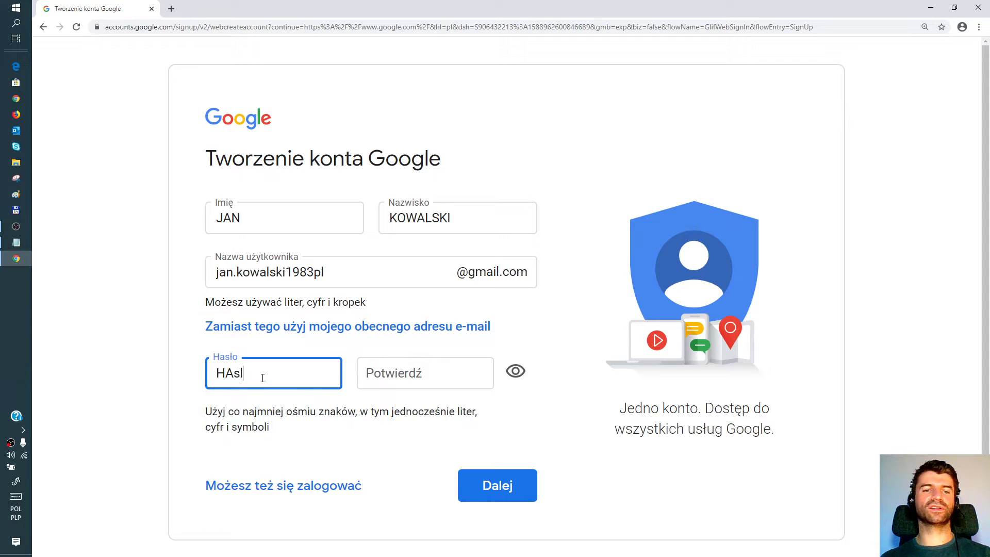
pyautogui.write('o123')
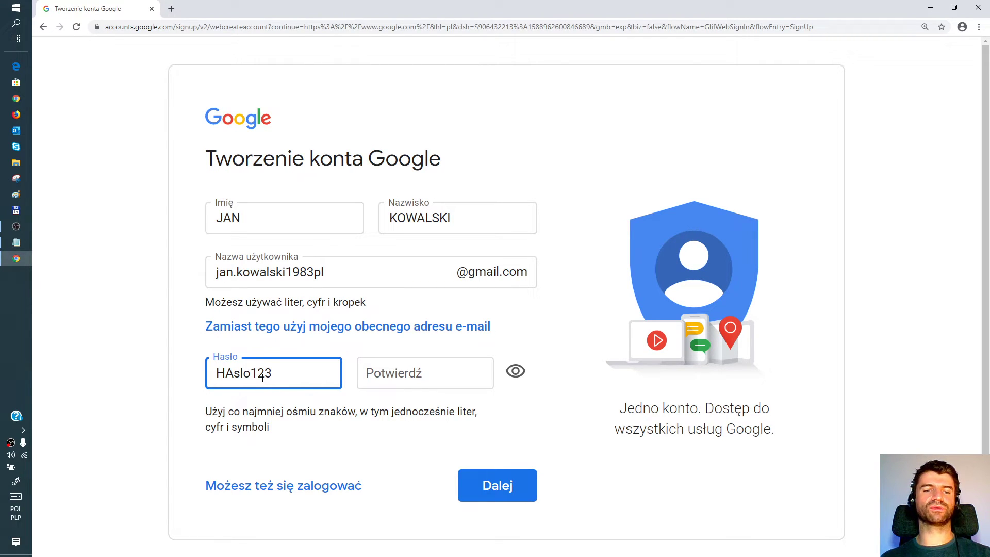
pyautogui.write('.,')
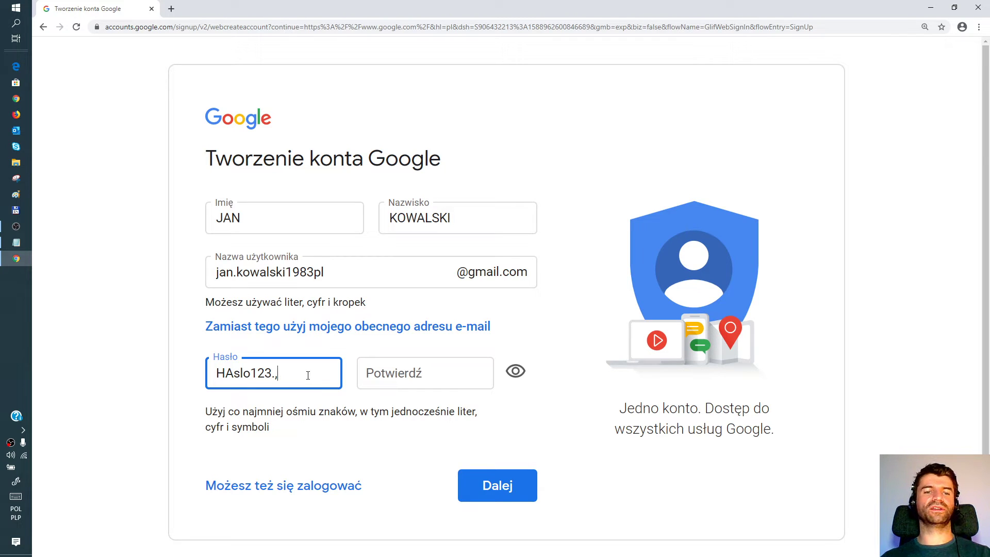
pyautogui.moveTo(303, 375); pyautogui.dragTo(211, 374)
pyautogui.rightClick(243, 376)
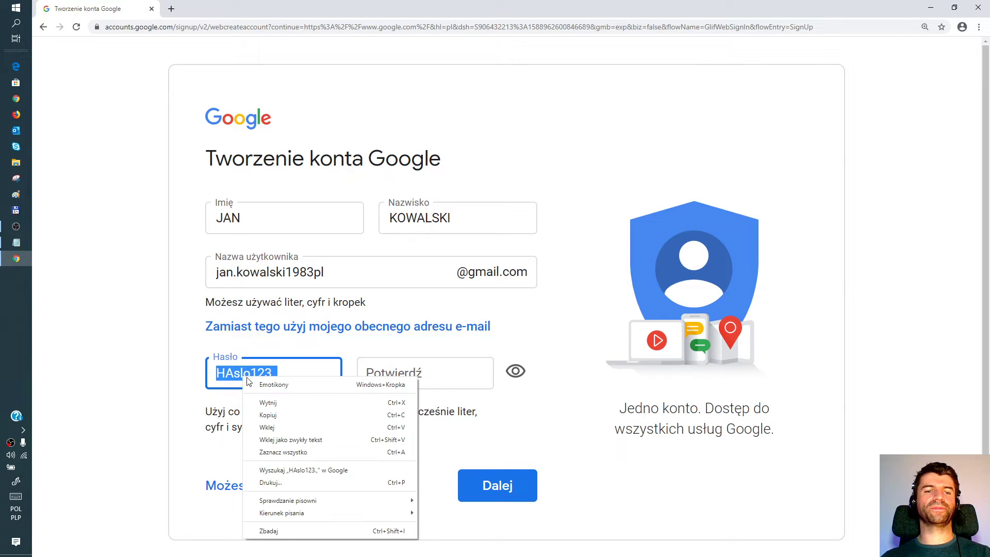
pyautogui.click(273, 413)
pyautogui.click(413, 376)
pyautogui.rightClick(414, 376)
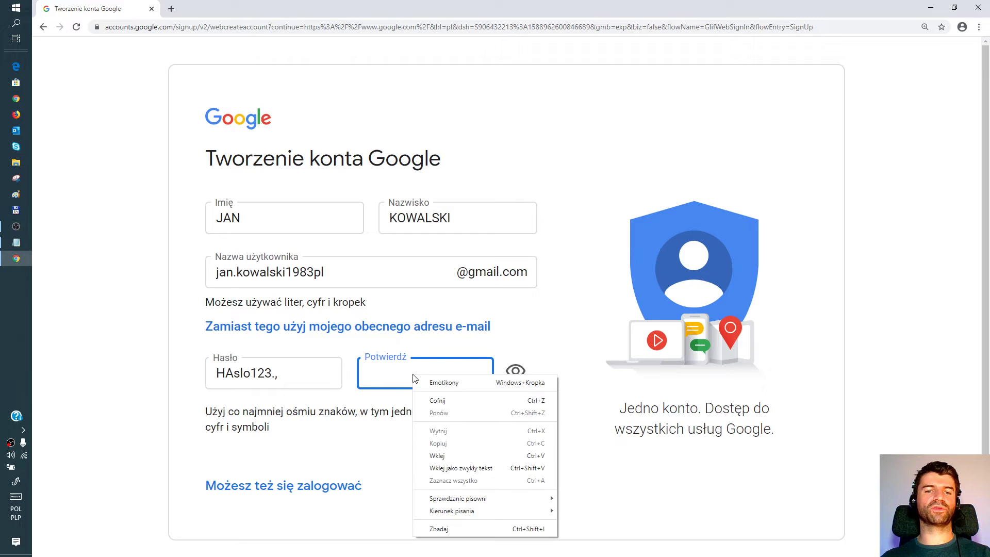
pyautogui.click(425, 455)
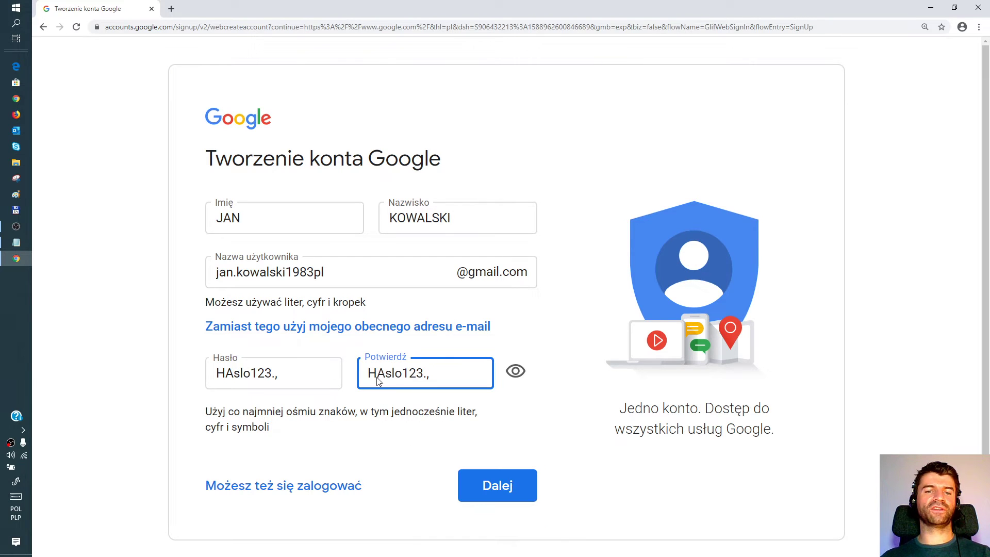
# Step: Save the password in Notepad below the Gmail address, then submit the form with Dalej
pyautogui.click(16, 242)
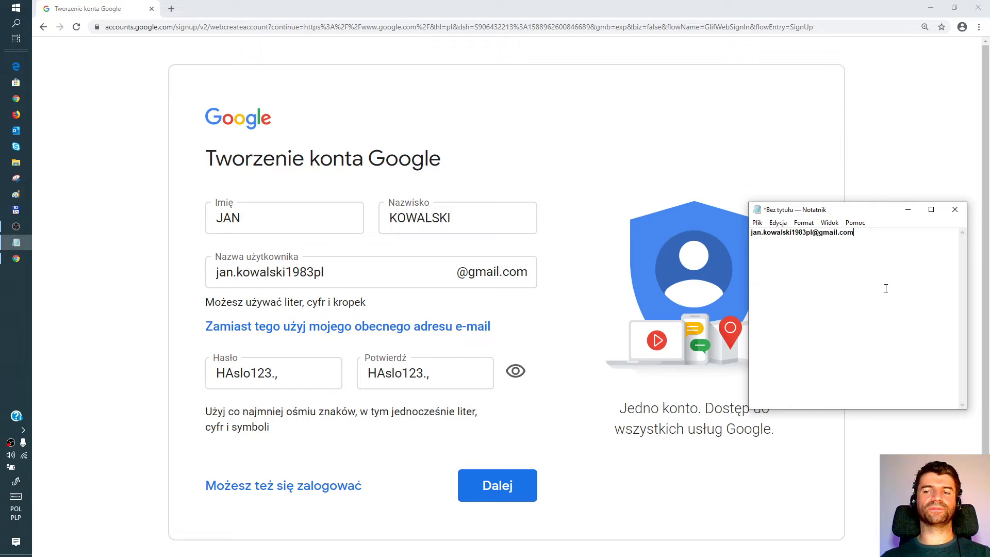
pyautogui.hotkey('ctrl', 'v')
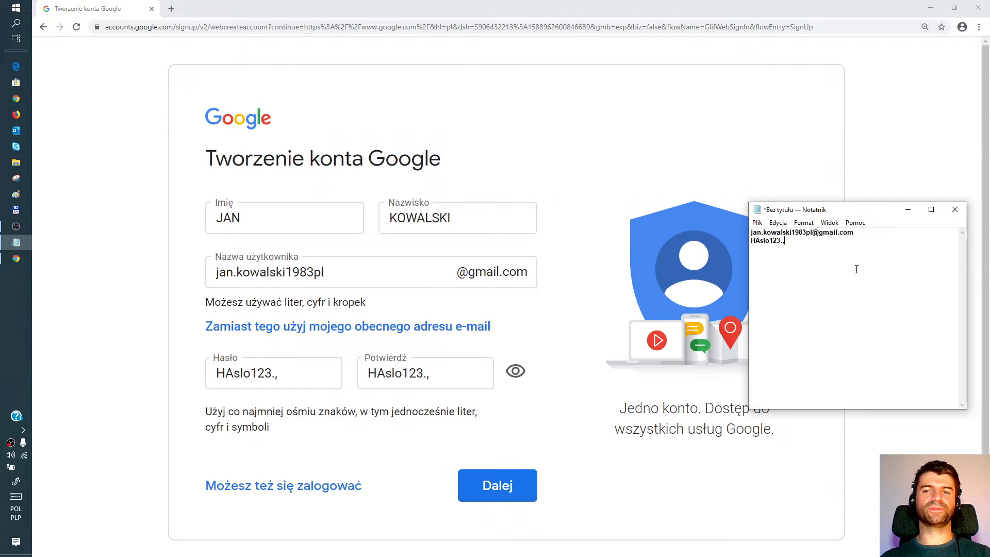
pyautogui.click(202, 328)
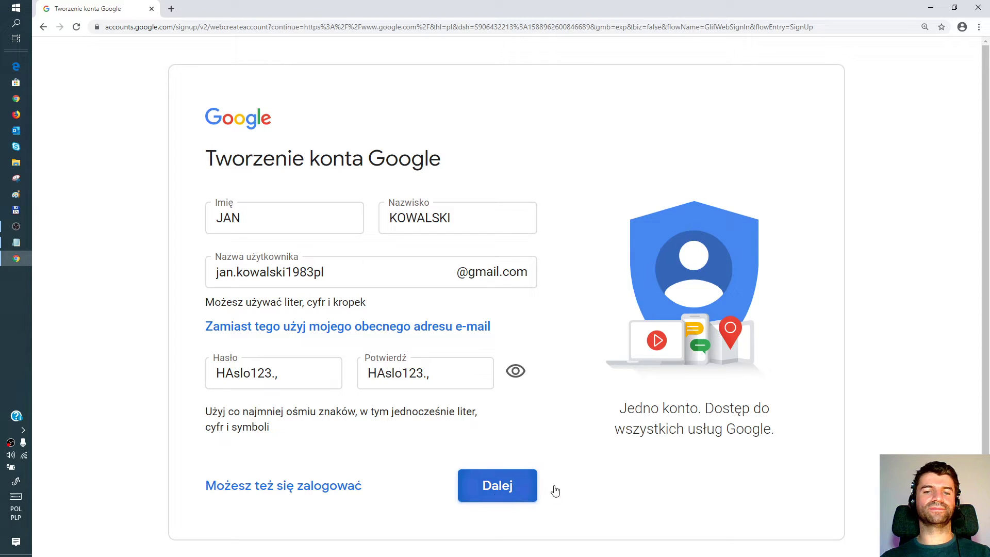
pyautogui.click(510, 491)
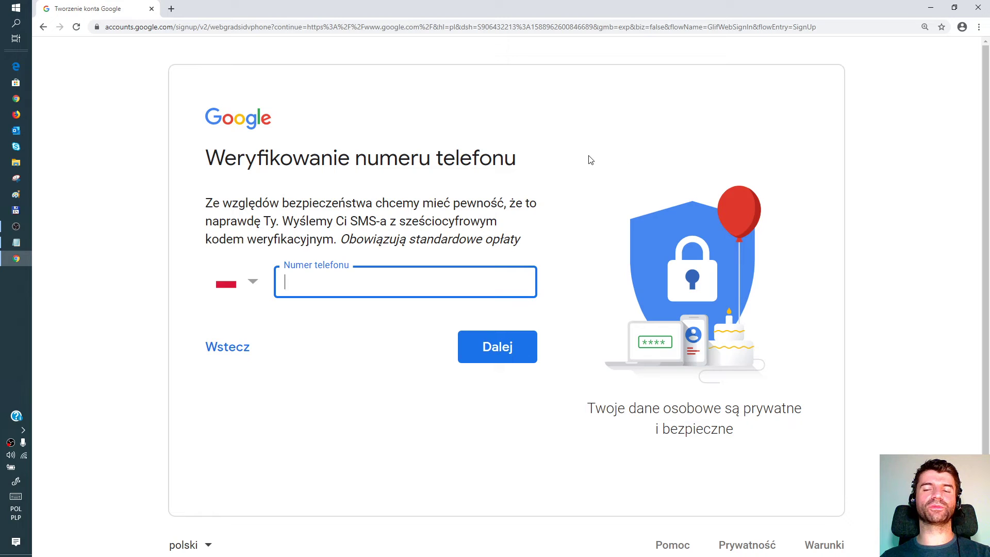
# Step: Leave the phone verification page unfilled and select the browser address bar
pyautogui.click(648, 26)
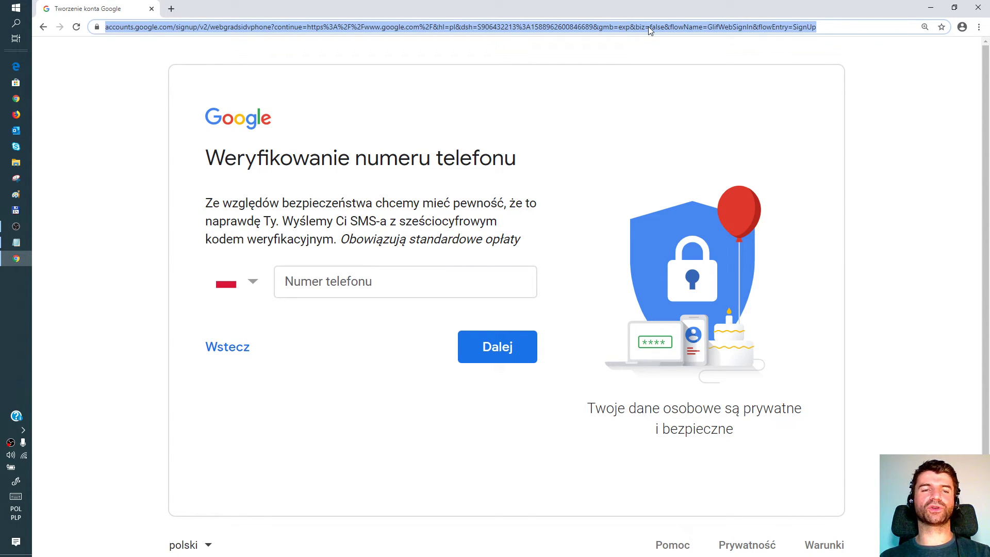
pyautogui.write('www.g')
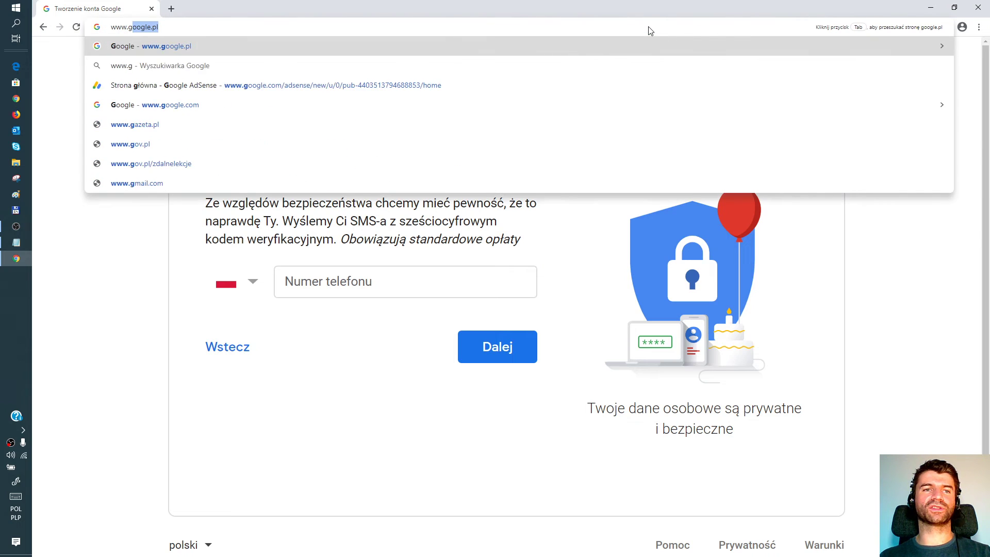
pyautogui.write('oogle.')
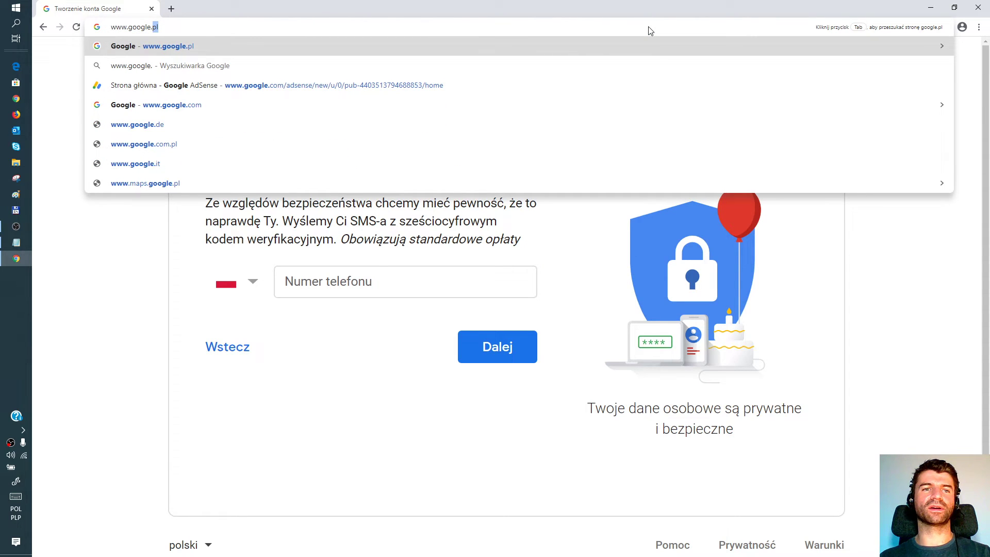
pyautogui.write('com')
pyautogui.press('Return')
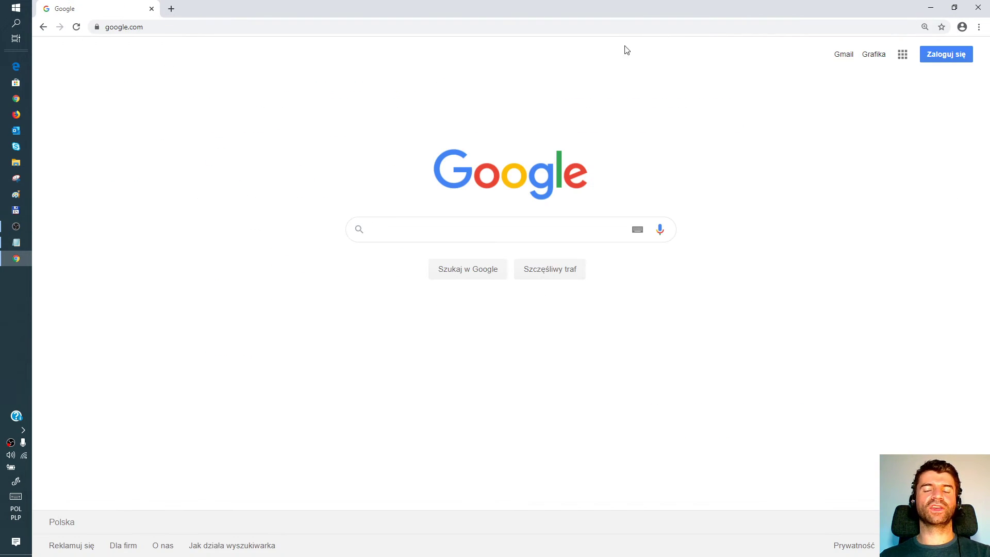
pyautogui.click(954, 55)
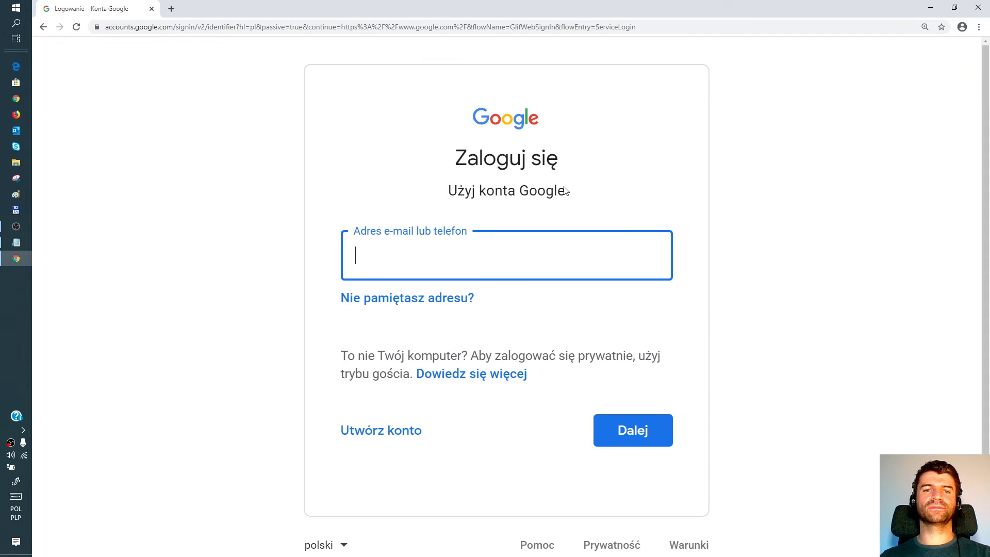
# Step: Sign in with a saved Gmail address from autofill and continue to the password page
pyautogui.click(392, 262)
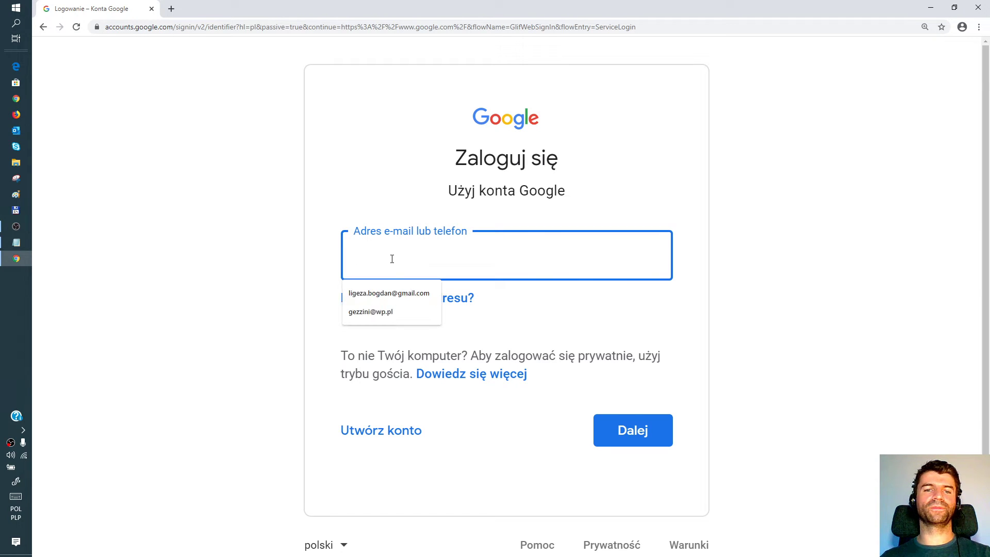
pyautogui.click(389, 293)
pyautogui.click(395, 256)
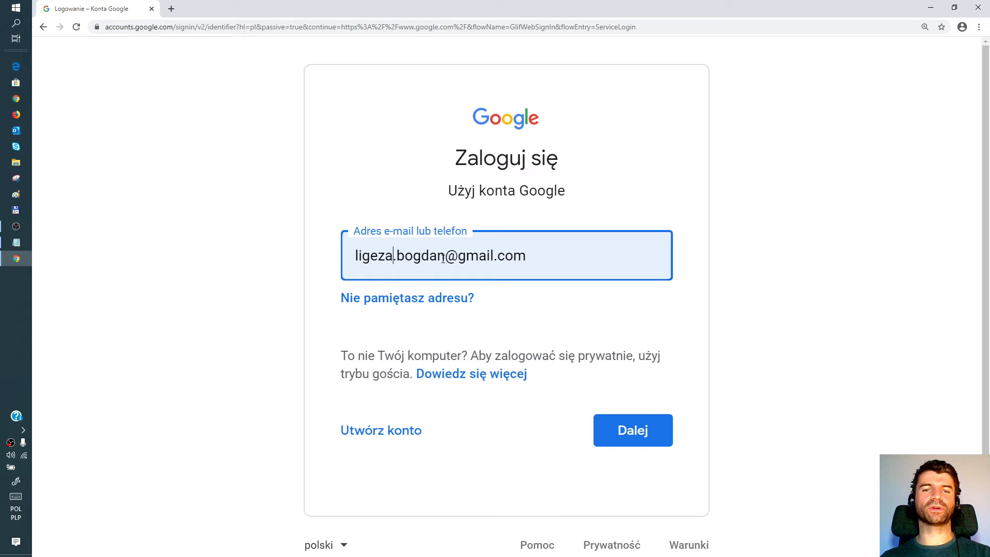
pyautogui.click(553, 257)
pyautogui.moveTo(446, 256); pyautogui.dragTo(355, 255)
pyautogui.moveTo(446, 256); pyautogui.dragTo(541, 262)
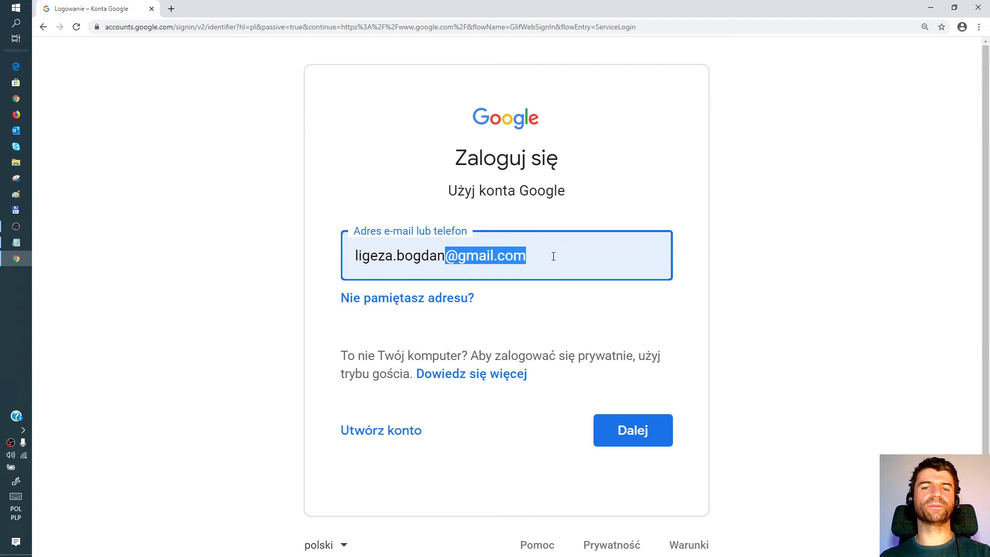
pyautogui.click(582, 256)
pyautogui.click(634, 430)
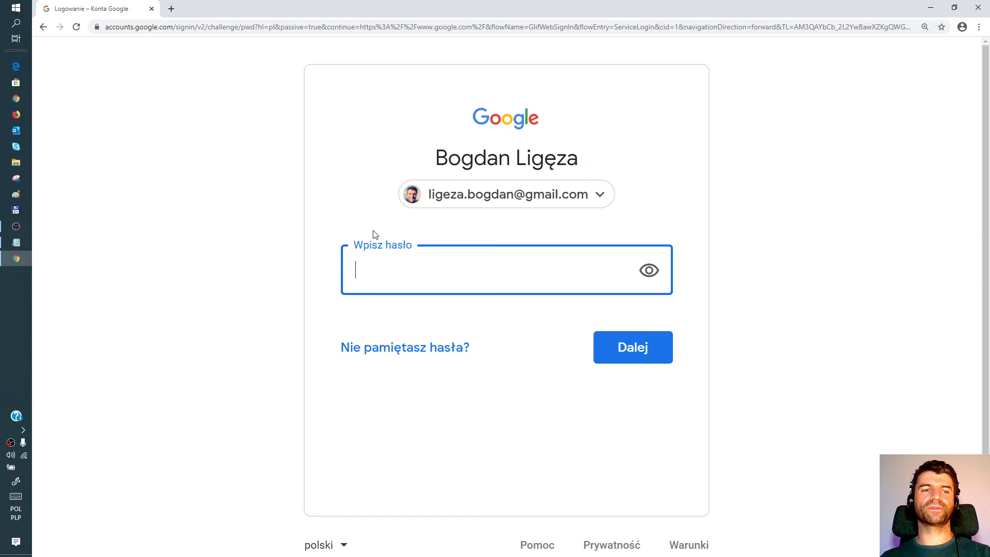
pyautogui.hotkey('alt', 'Tab')
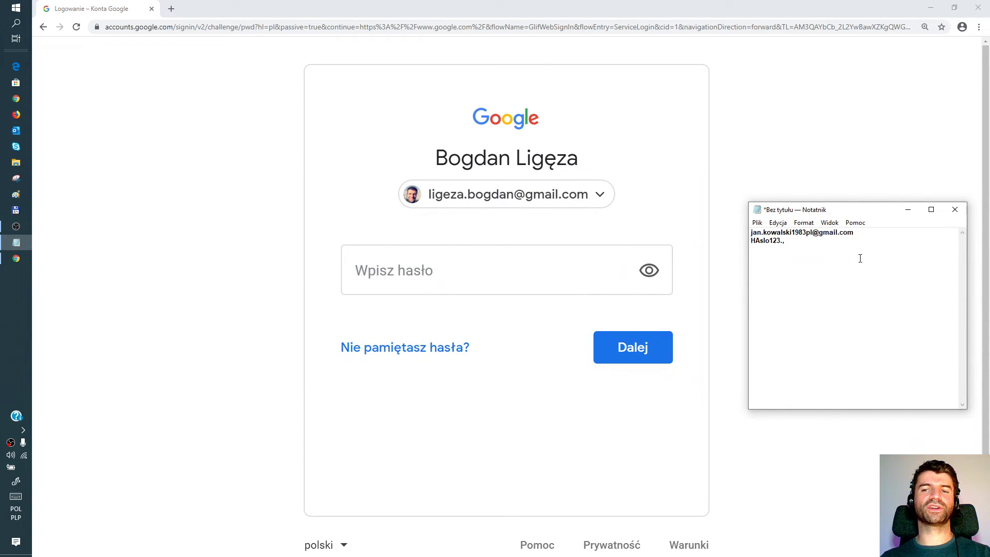
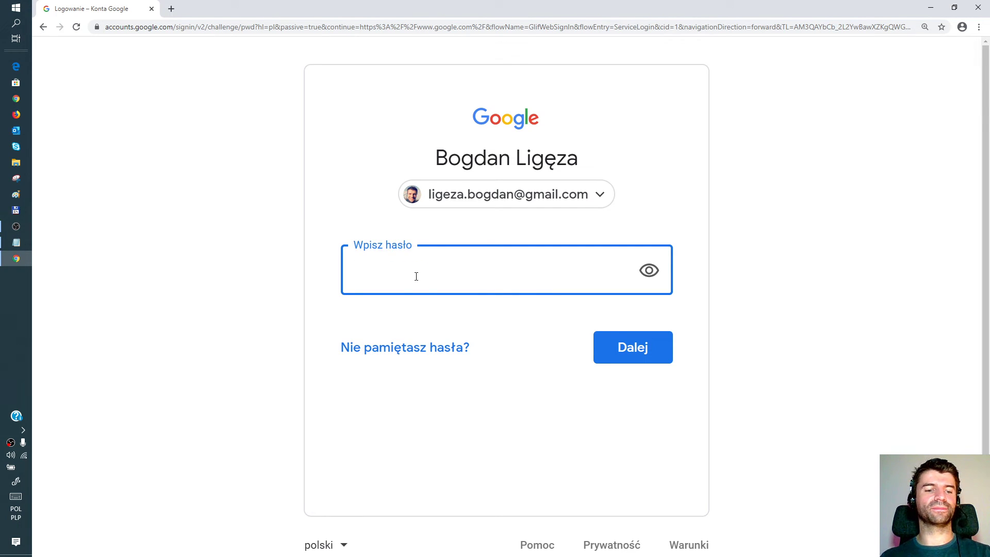
# Step: Enter the account password in the Wpisz hasło field to sign in
pyautogui.write('HAslo')
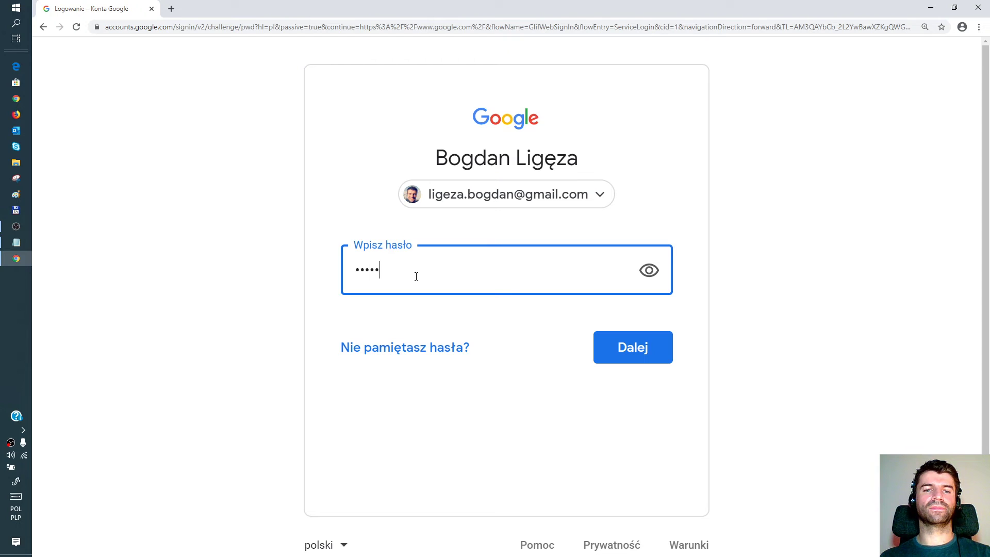
pyautogui.write('12345678')
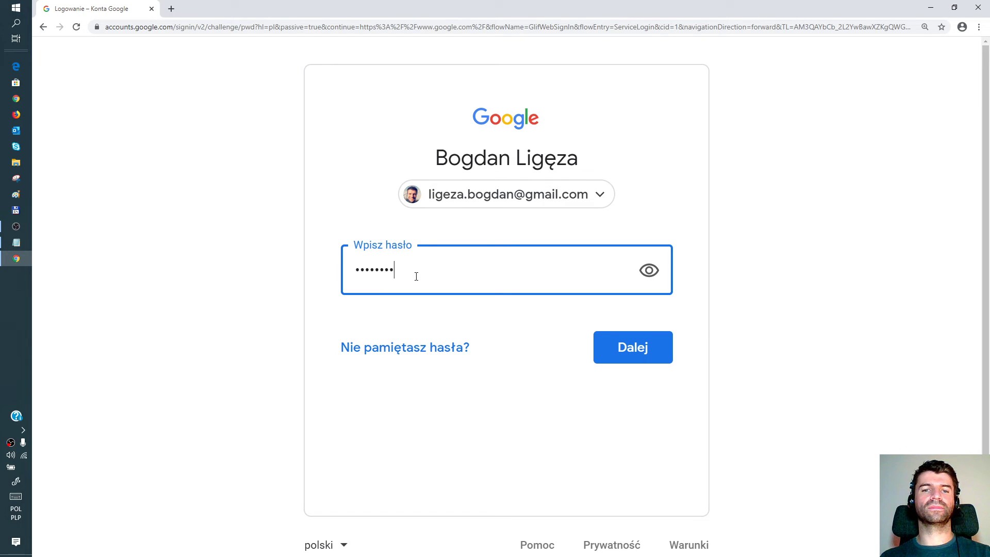
pyautogui.write('90!')
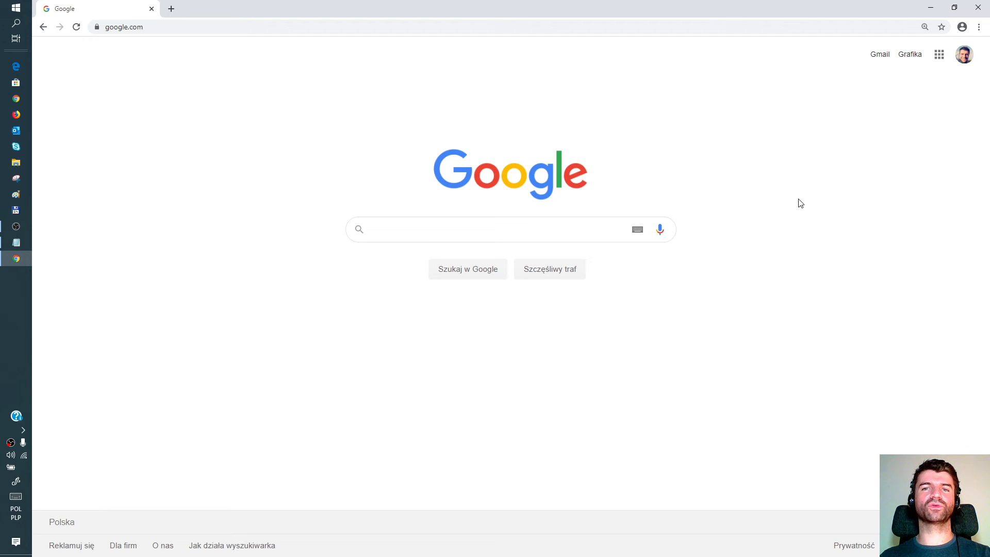
# Step: Open the account's Gmail inbox from the Gmail link on the Google home page
pyautogui.click(880, 56)
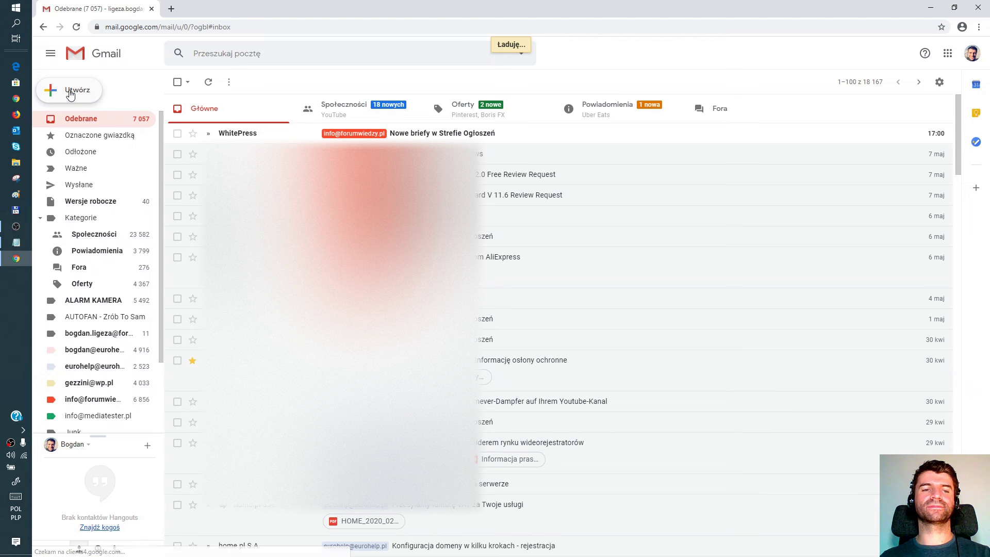
pyautogui.click(71, 93)
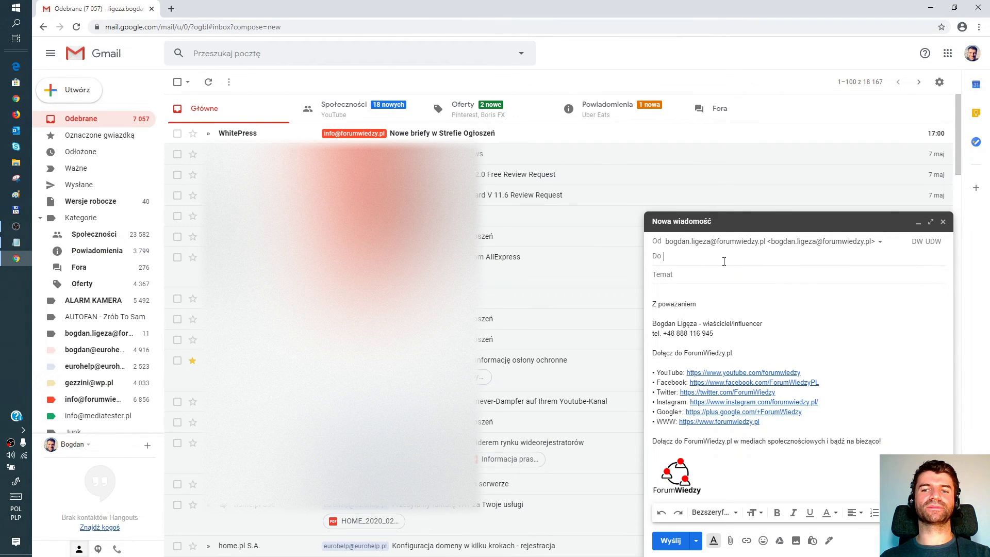
pyautogui.click(943, 222)
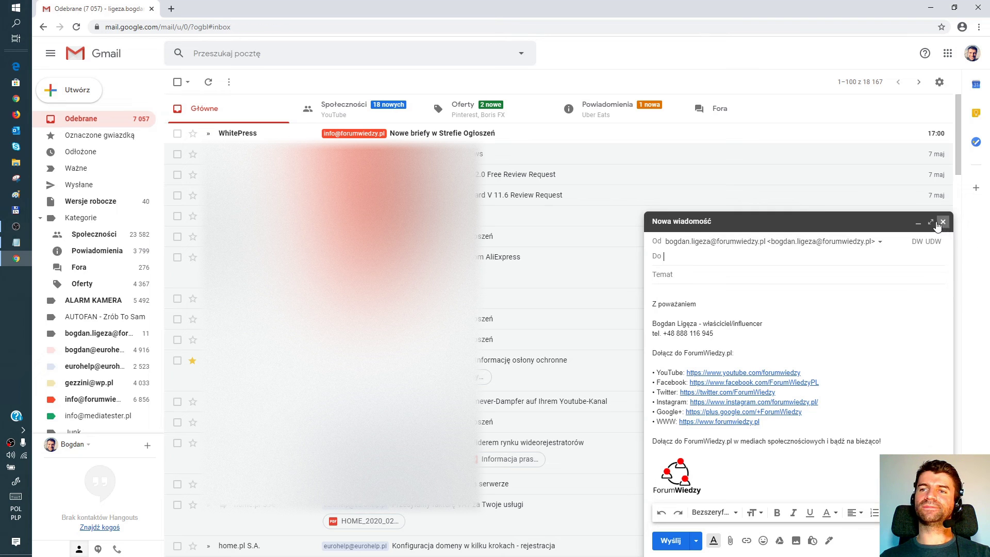
pyautogui.click(950, 58)
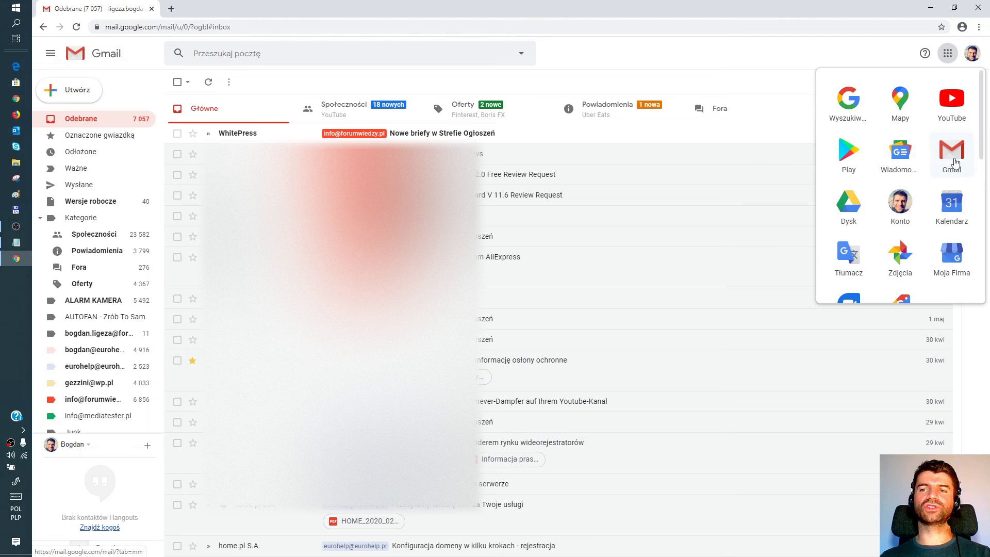
pyautogui.scroll(-1, 887, 231)
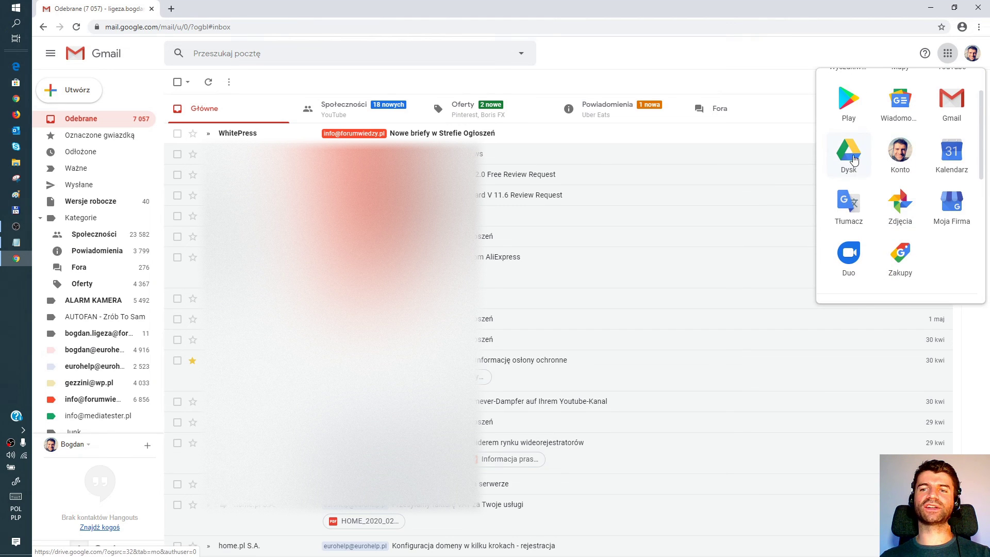
pyautogui.scroll(-6, 908, 241)
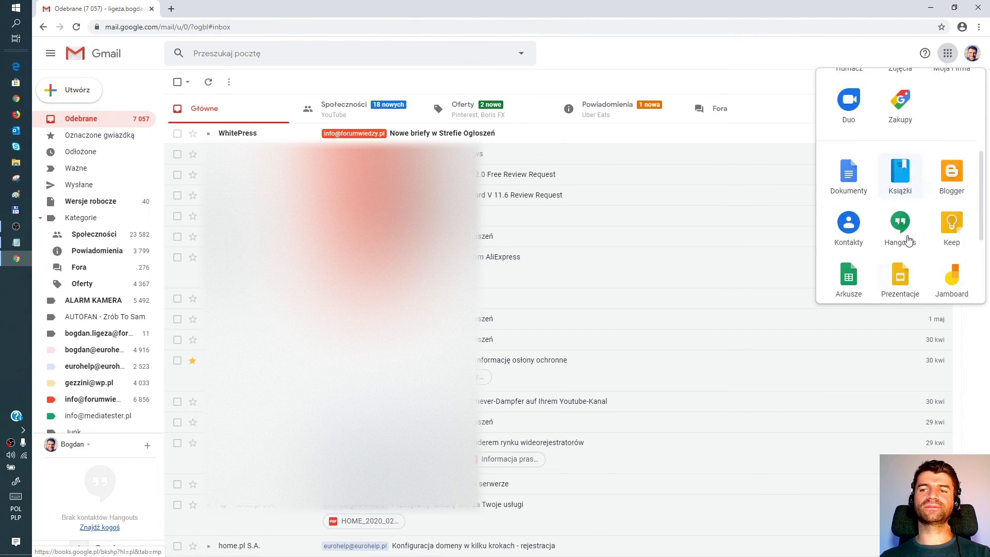
pyautogui.scroll(7, 913, 243)
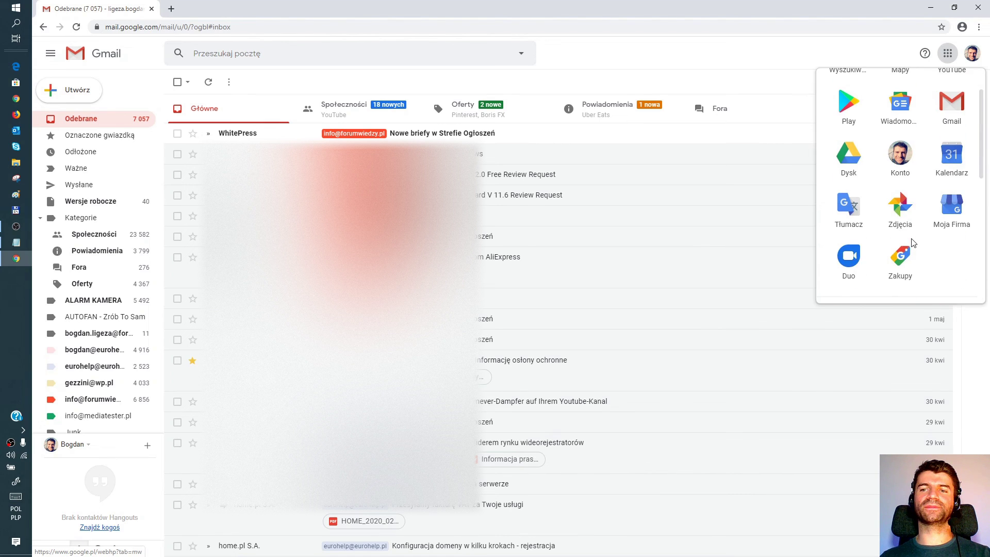
pyautogui.click(793, 81)
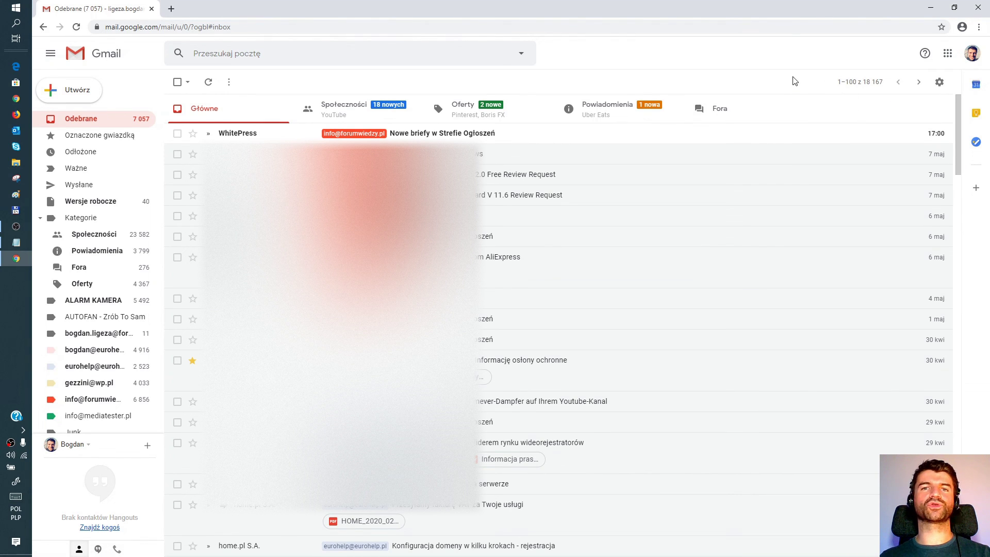